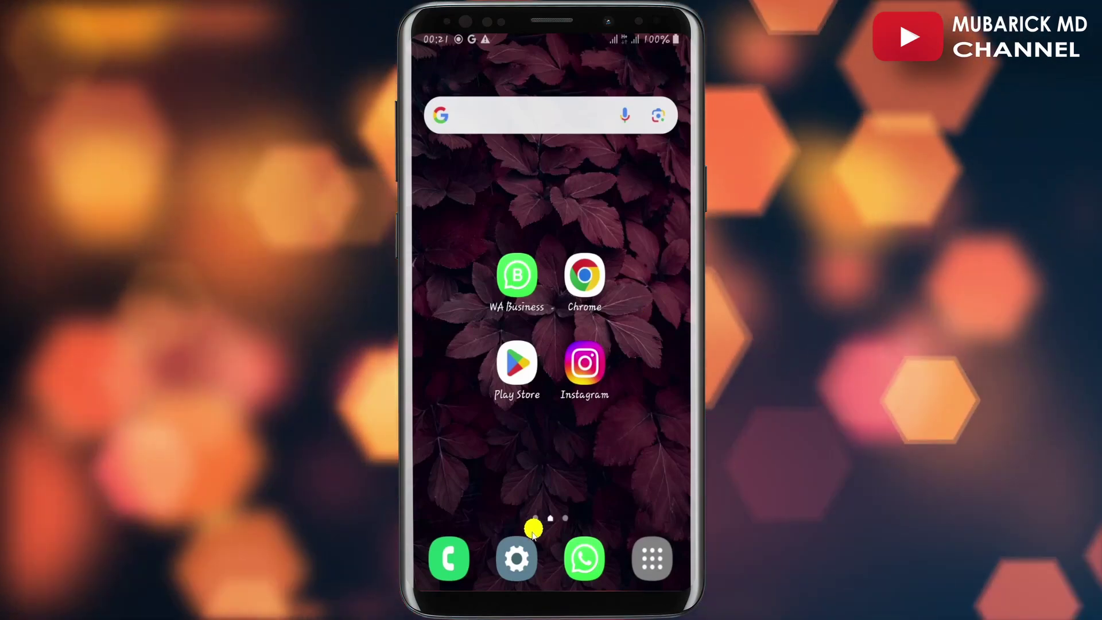
Step: Review the internal shared storage breakdown in Settings under Device care's storage details
click(516, 557)
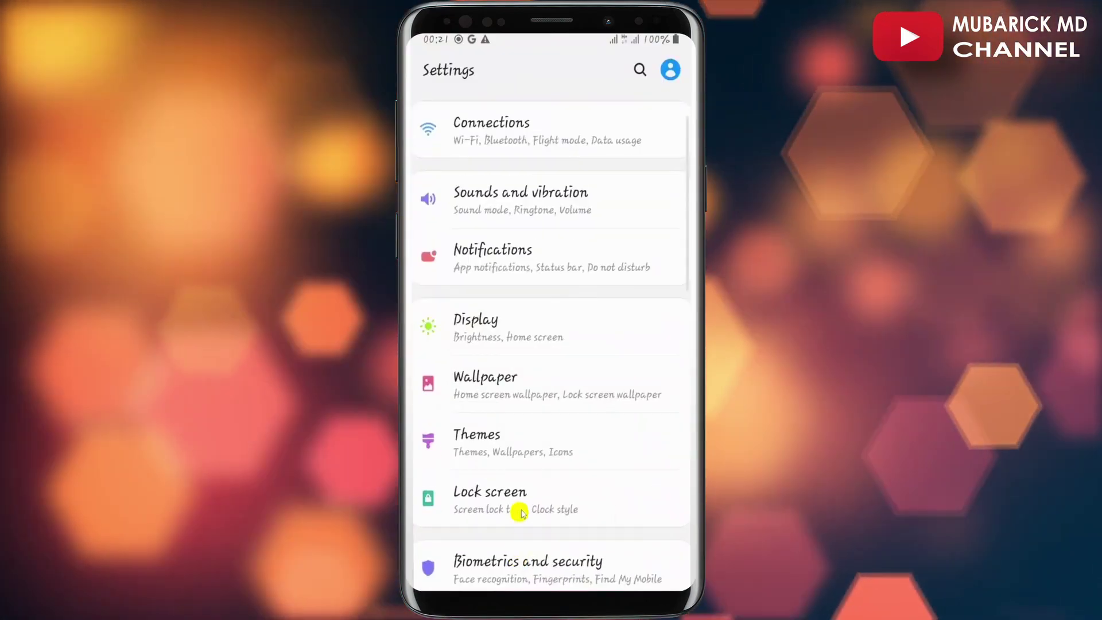
scroll(532, 386, down, 10)
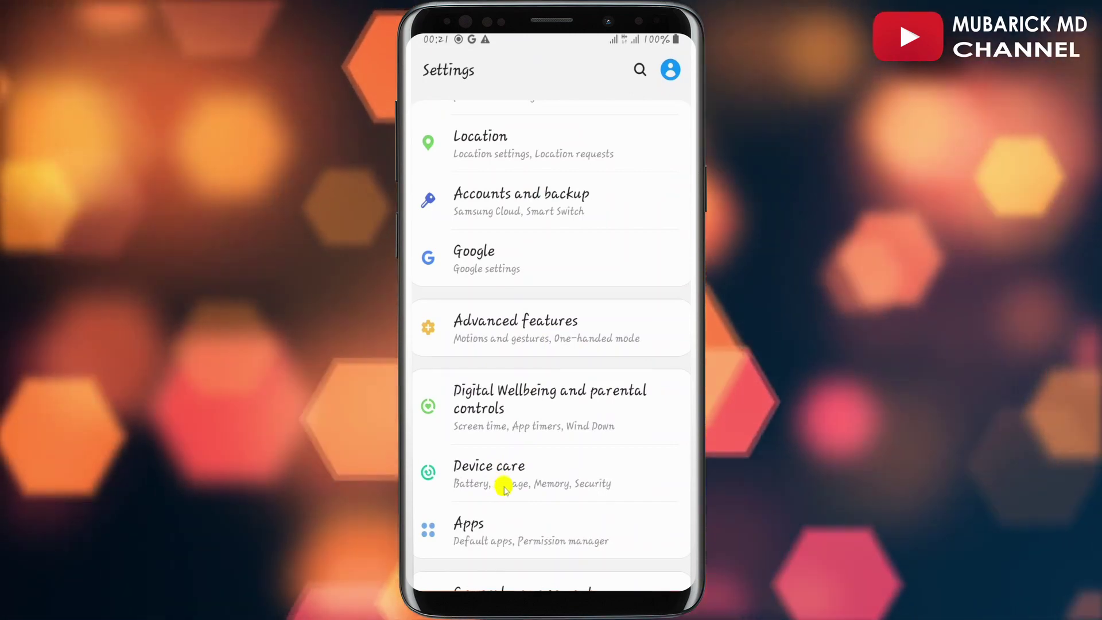
click(504, 488)
click(491, 382)
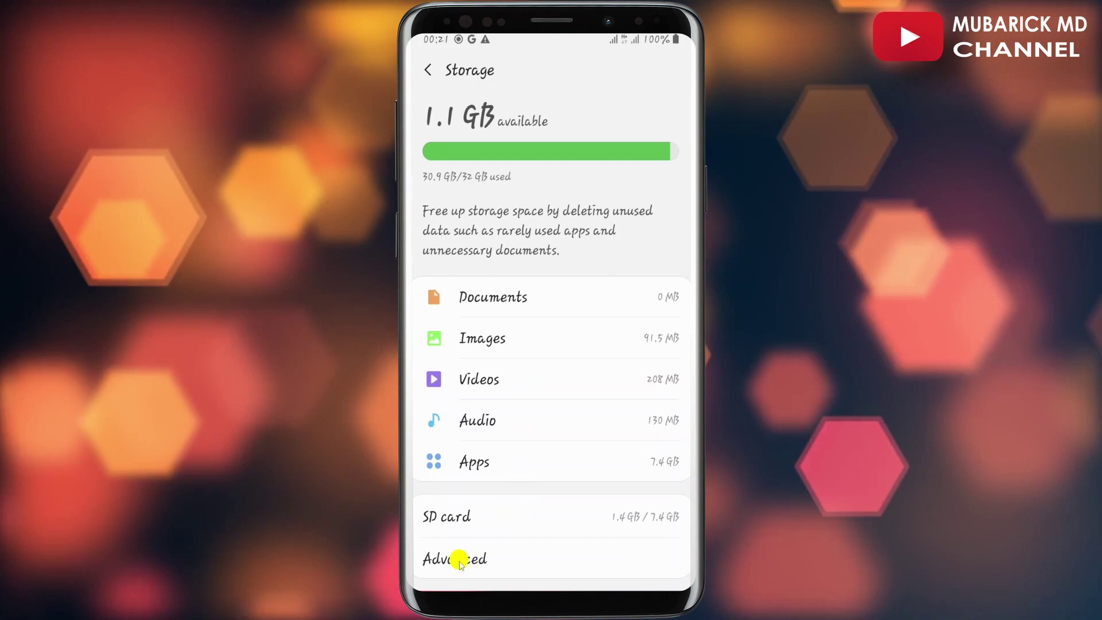
click(459, 561)
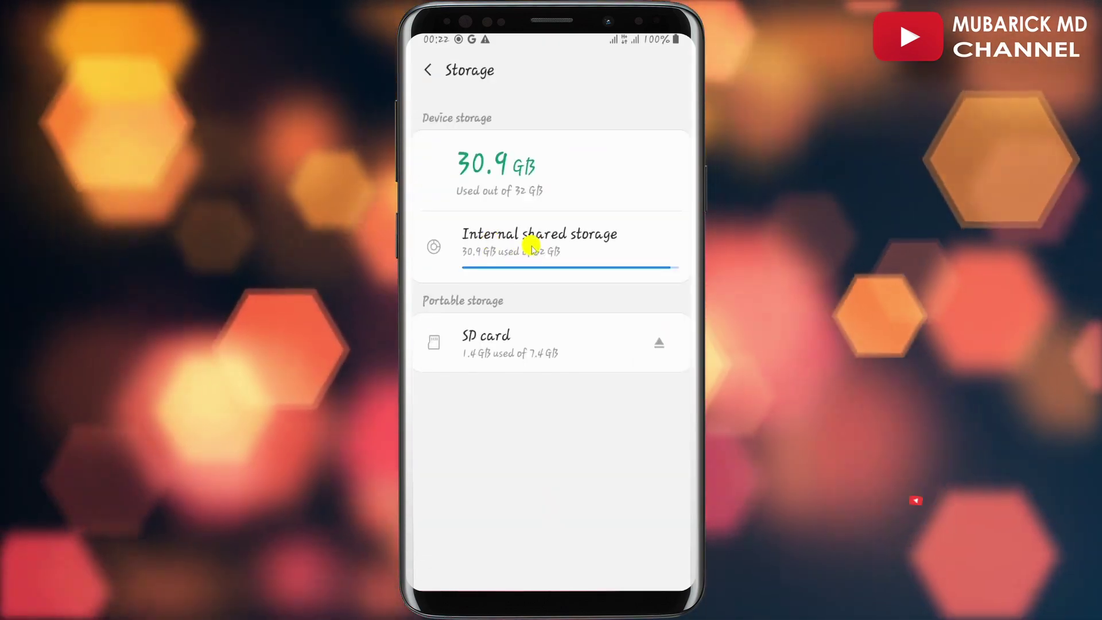
click(532, 248)
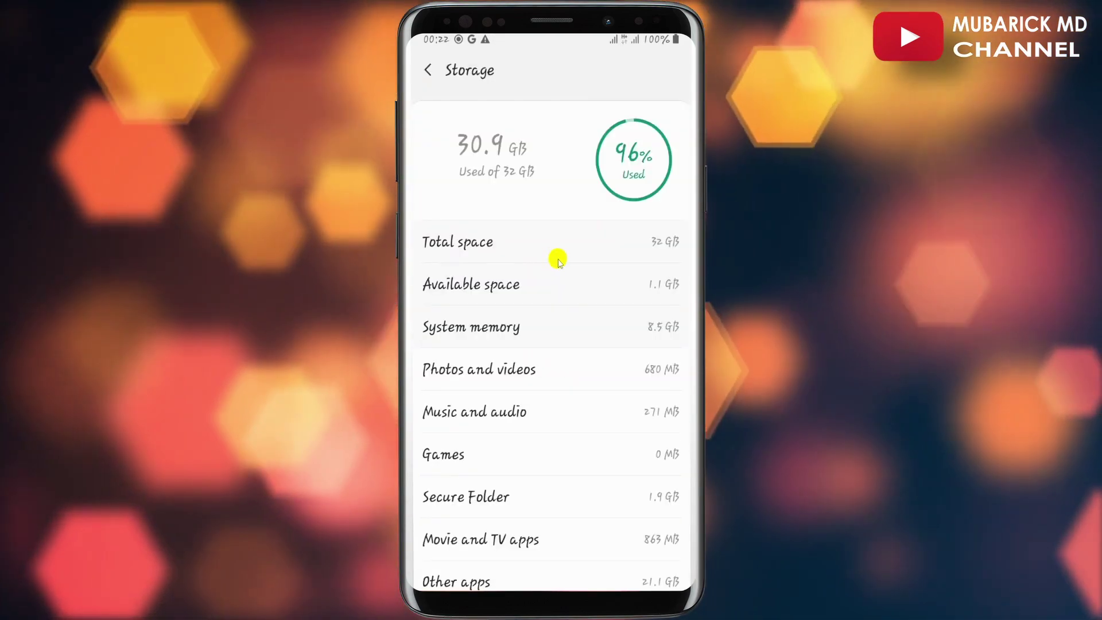
scroll(561, 256, down, 1)
scroll(560, 259, down, 1)
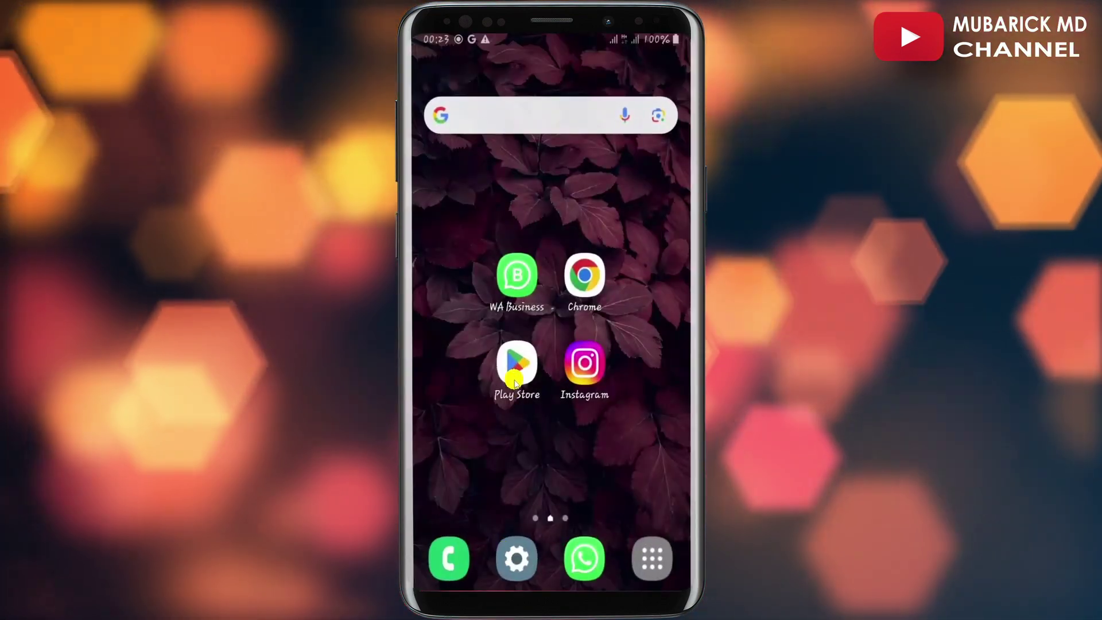
Step: Search the Play Store for 'storage analyzer and disk usa' and install Storage Analyzer & Disk Usage
click(515, 379)
click(546, 72)
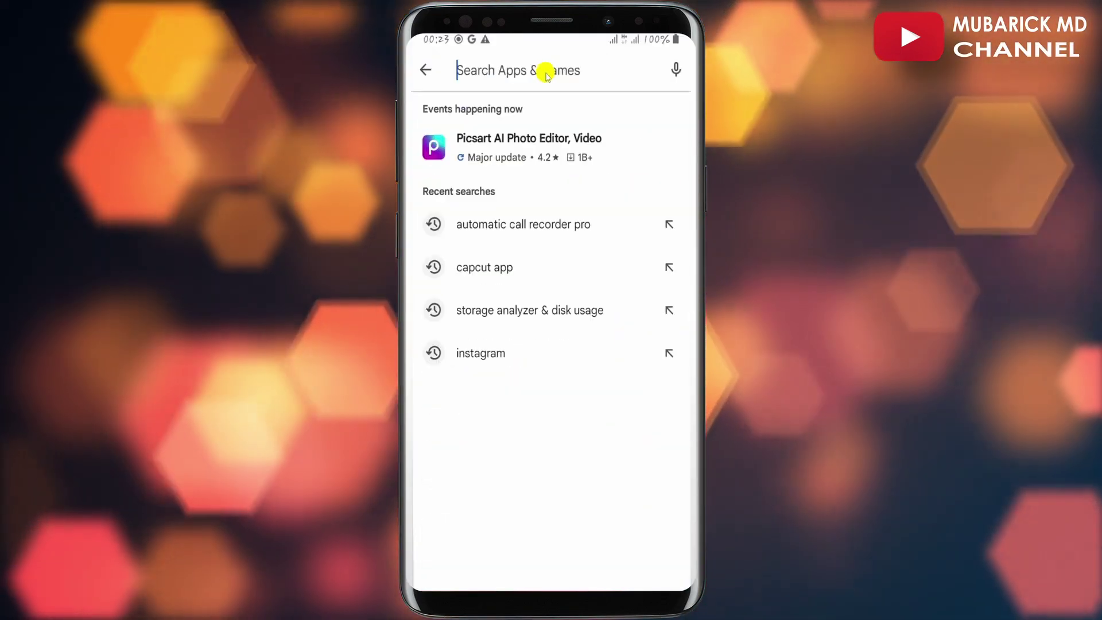
text(storag)
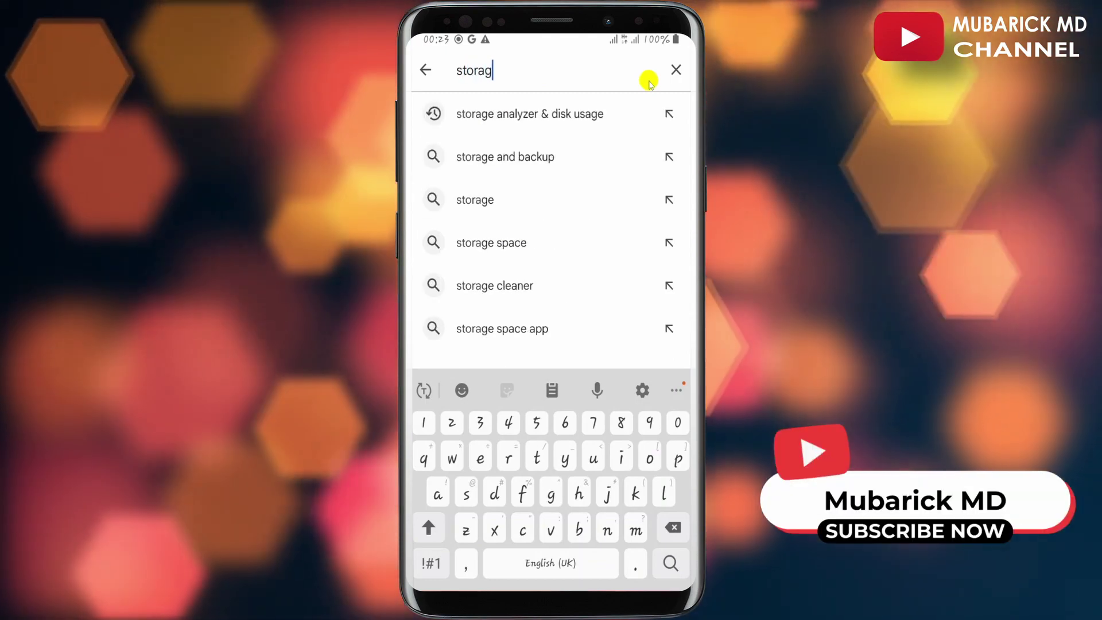
text(e analyzer and dis)
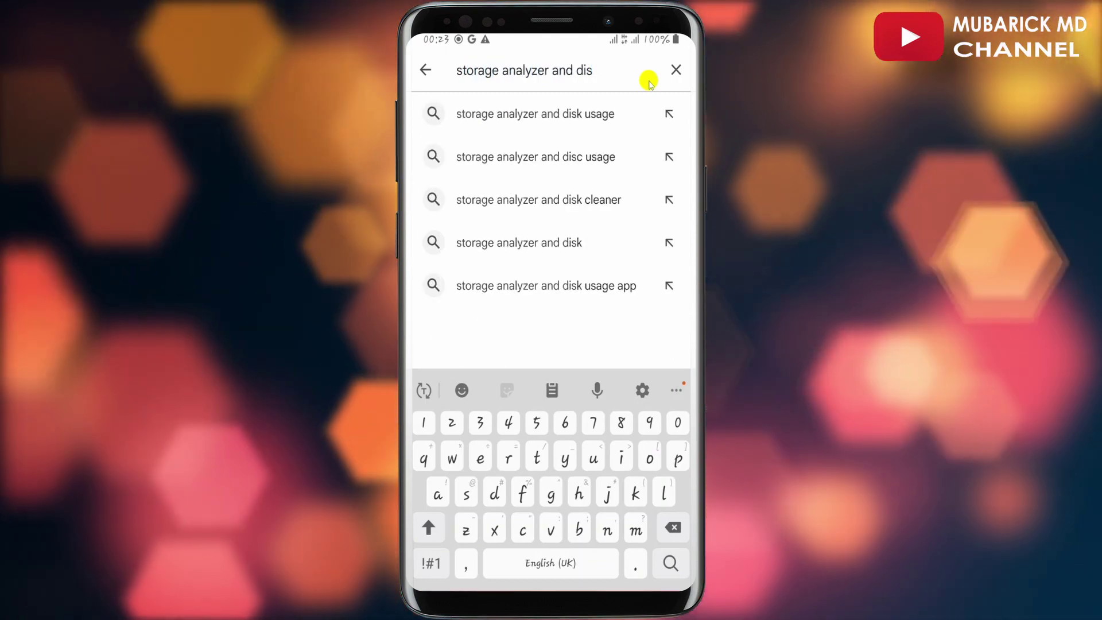
text(k usage)
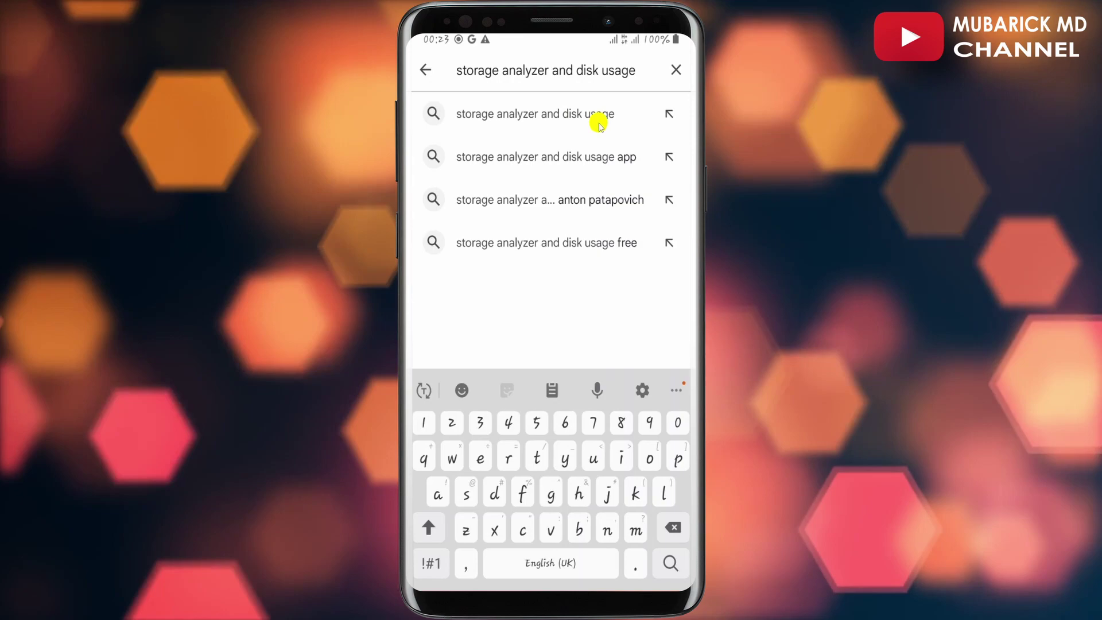
click(597, 118)
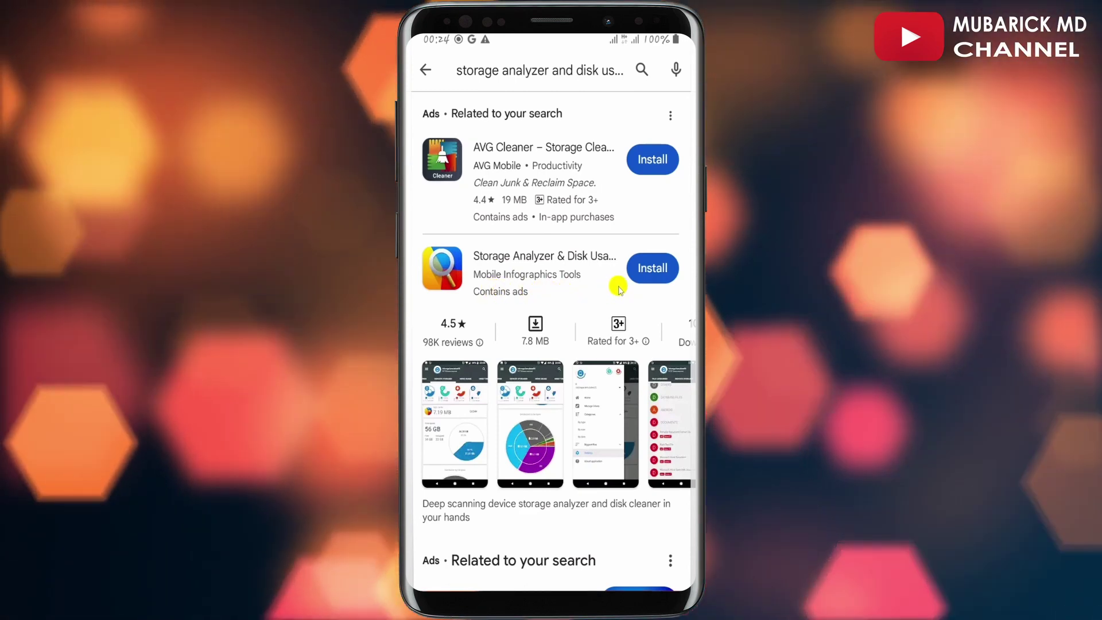
click(653, 270)
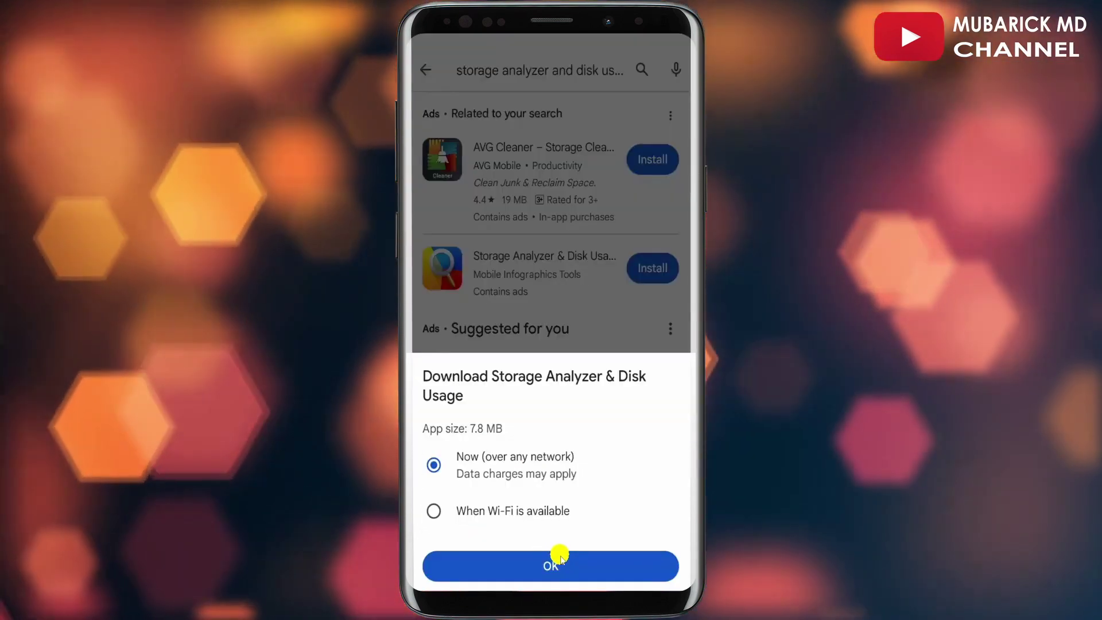
click(570, 565)
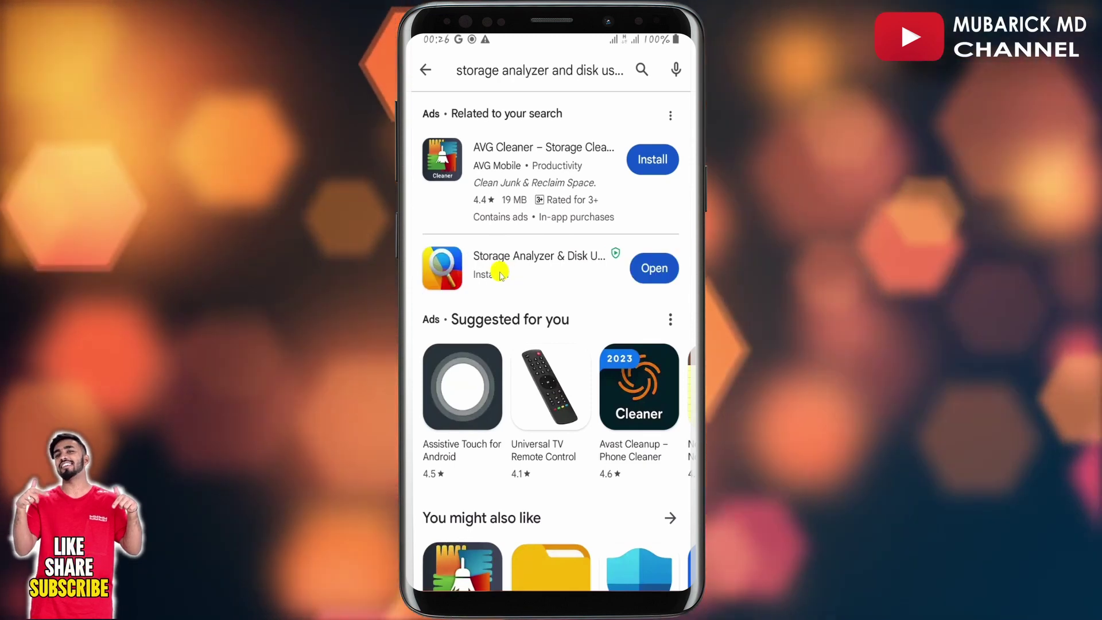
Step: Launch Storage Analyzer & Disk Usage, grant file access, and review its 769 kB cache and 6120 files
click(649, 272)
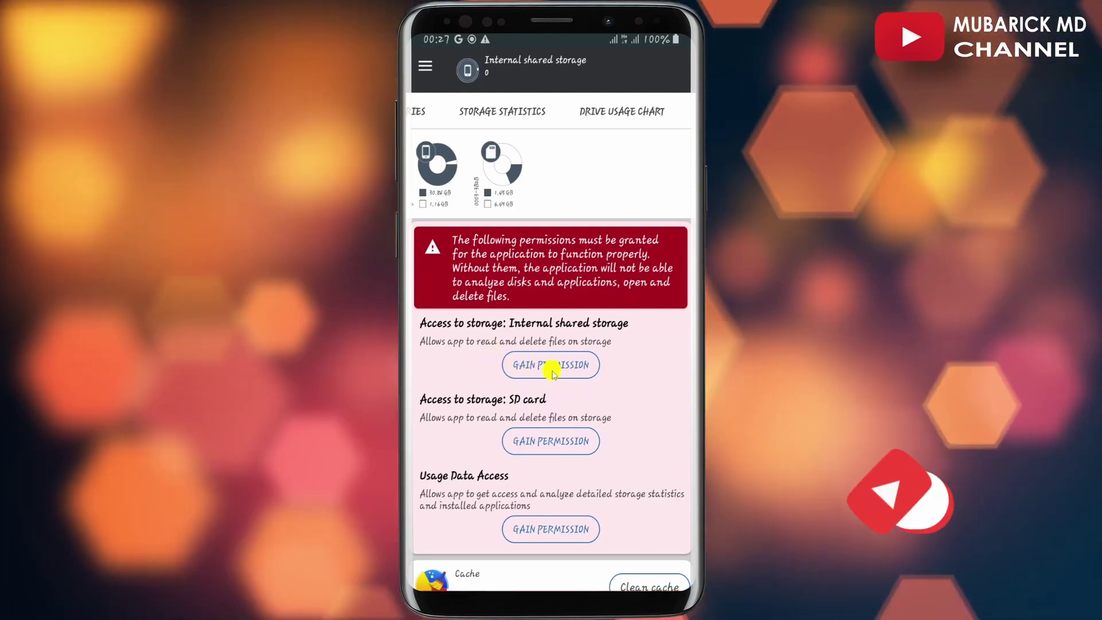
click(551, 370)
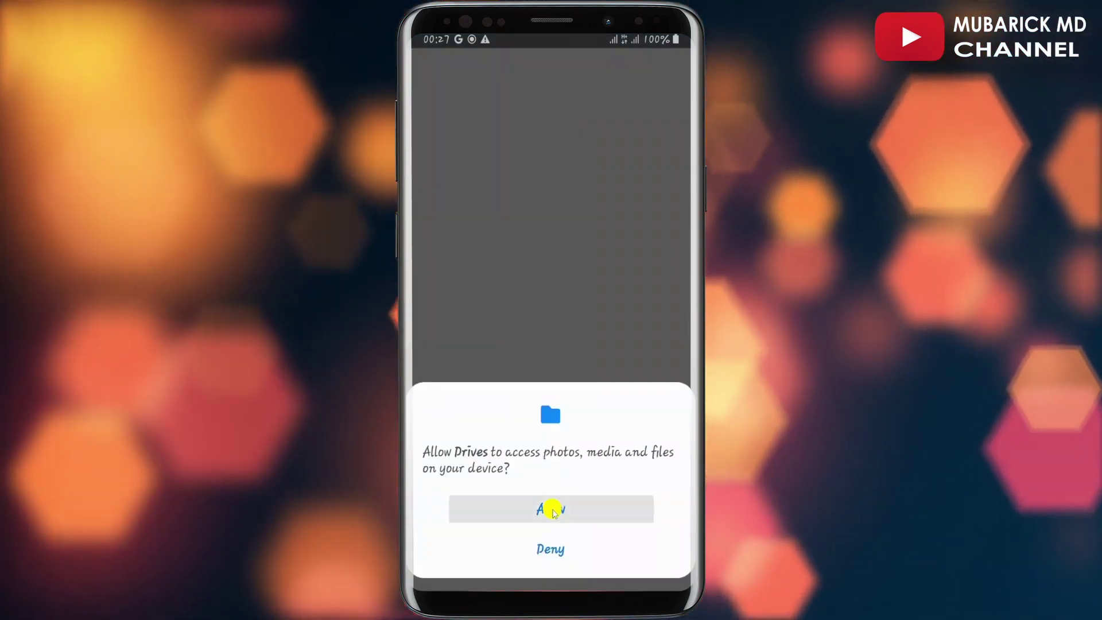
click(552, 510)
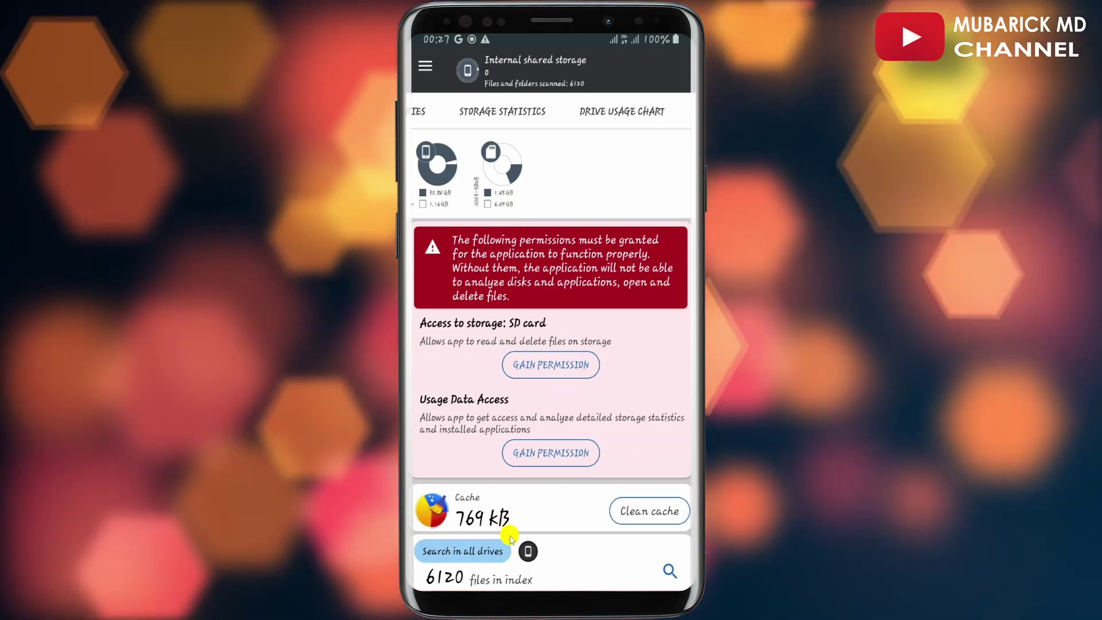
scroll(510, 537, down, 2)
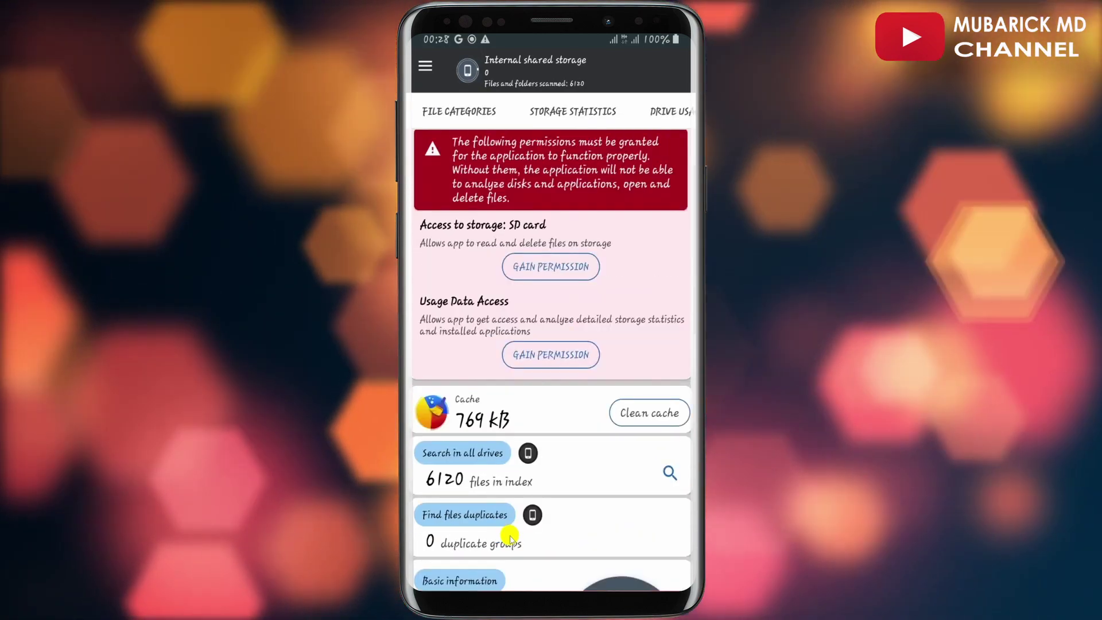
scroll(510, 537, up, 2)
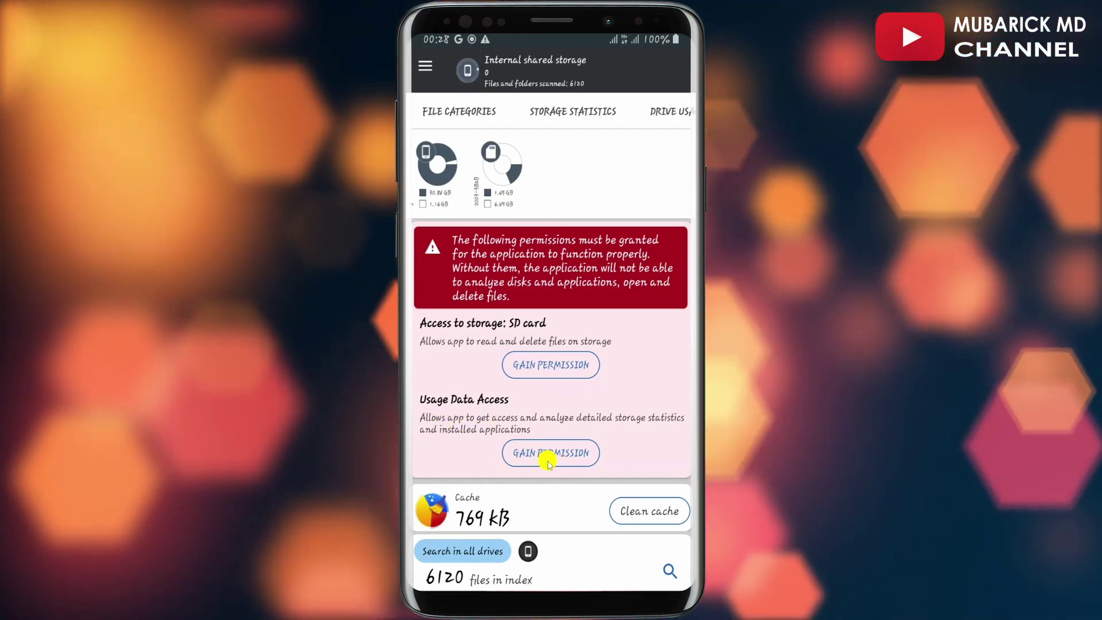
Step: Grant usage data access by allowing usage tracking for Drives, then return to the analyzer
click(548, 459)
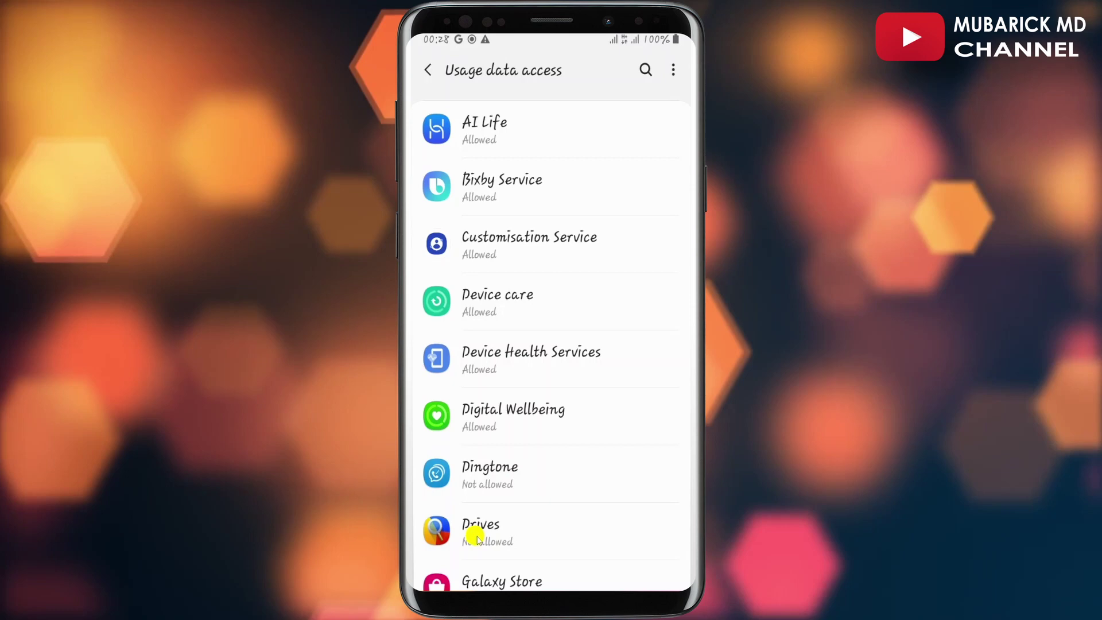
click(477, 539)
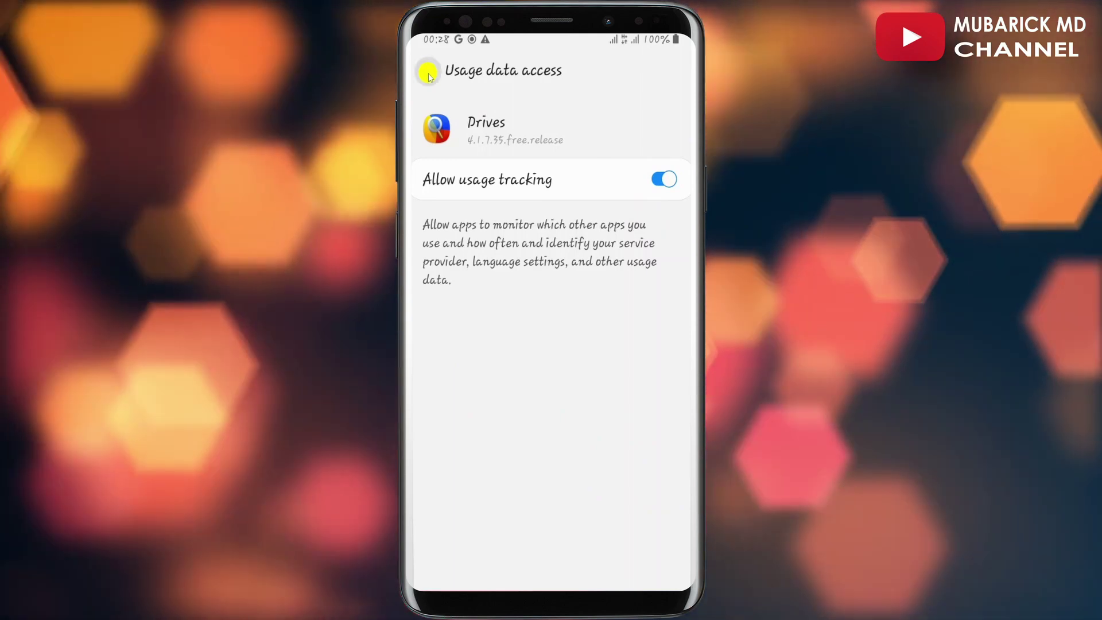
click(427, 70)
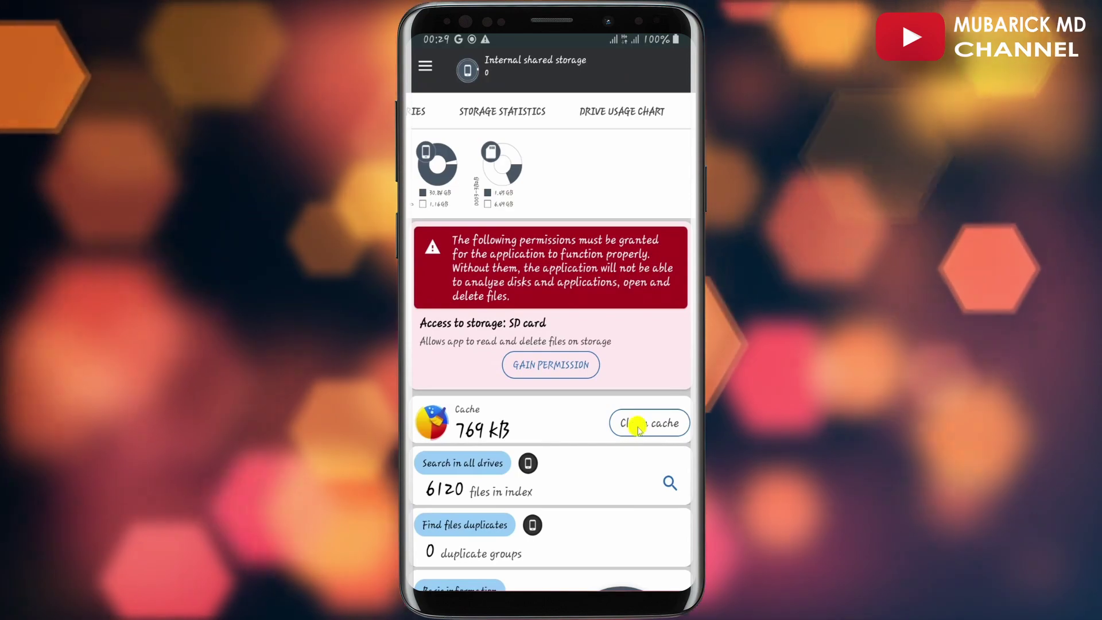
Step: Clean the 769 kB cache and open the 146 MB Others category under File Categories
click(637, 427)
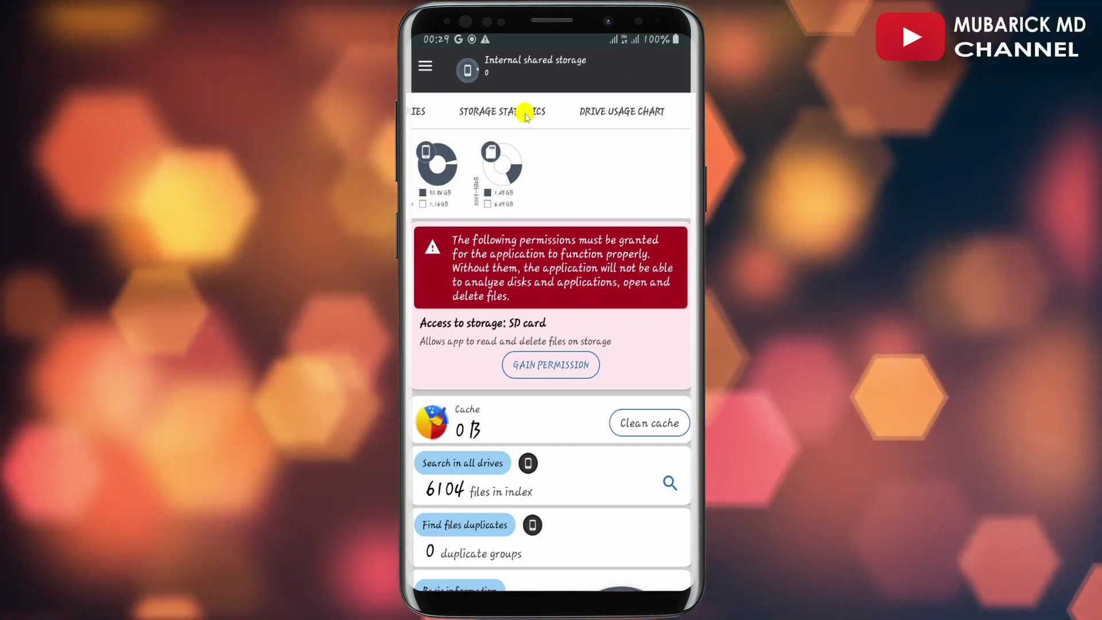
click(526, 114)
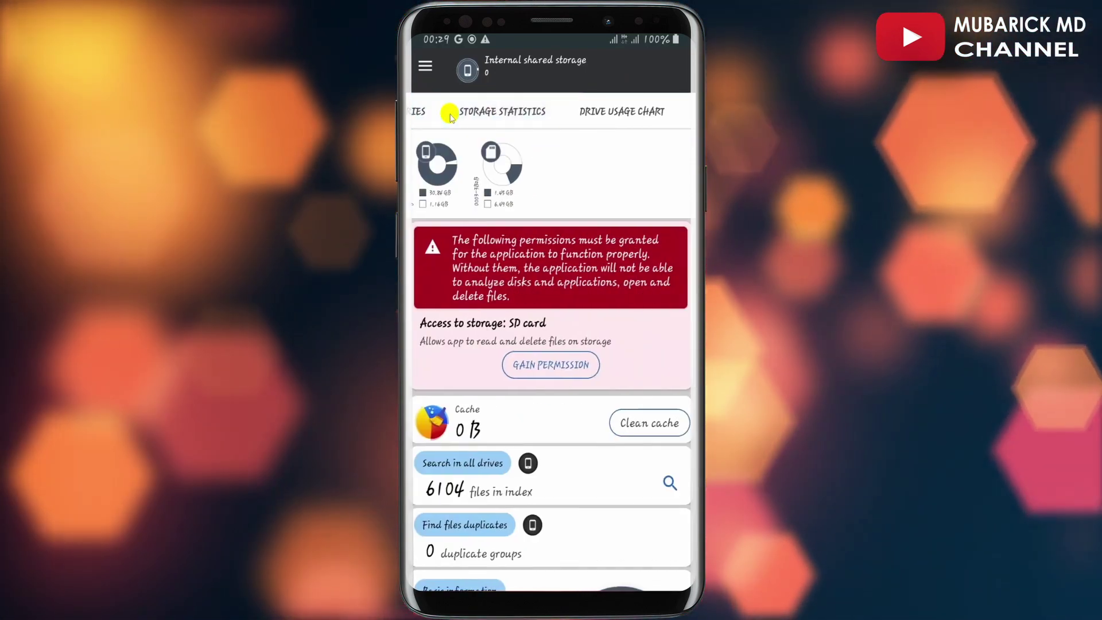
click(451, 116)
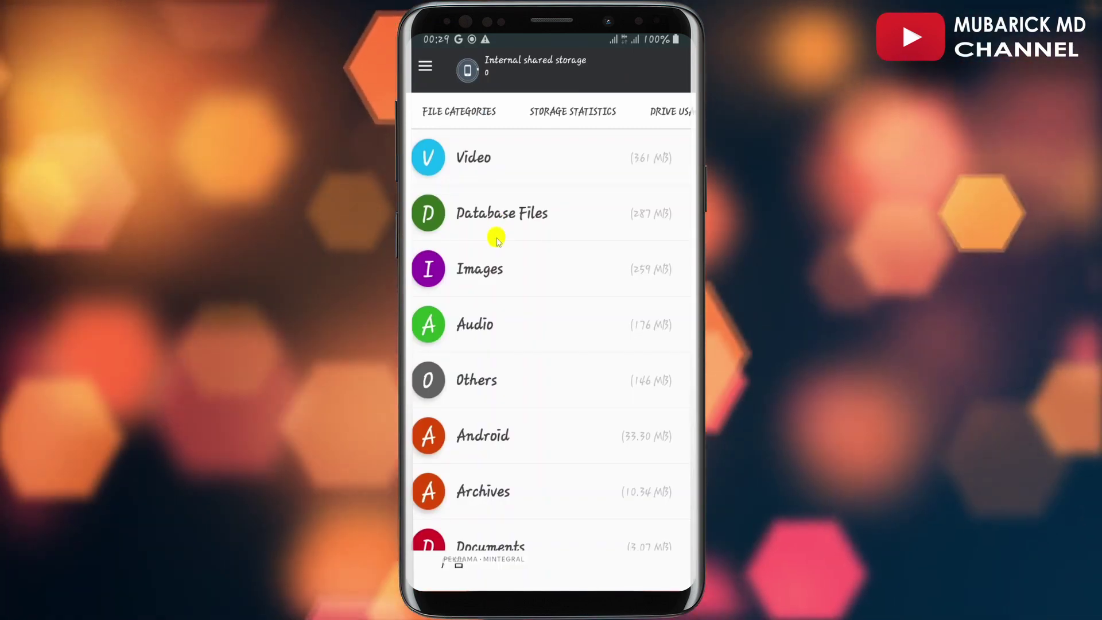
click(474, 384)
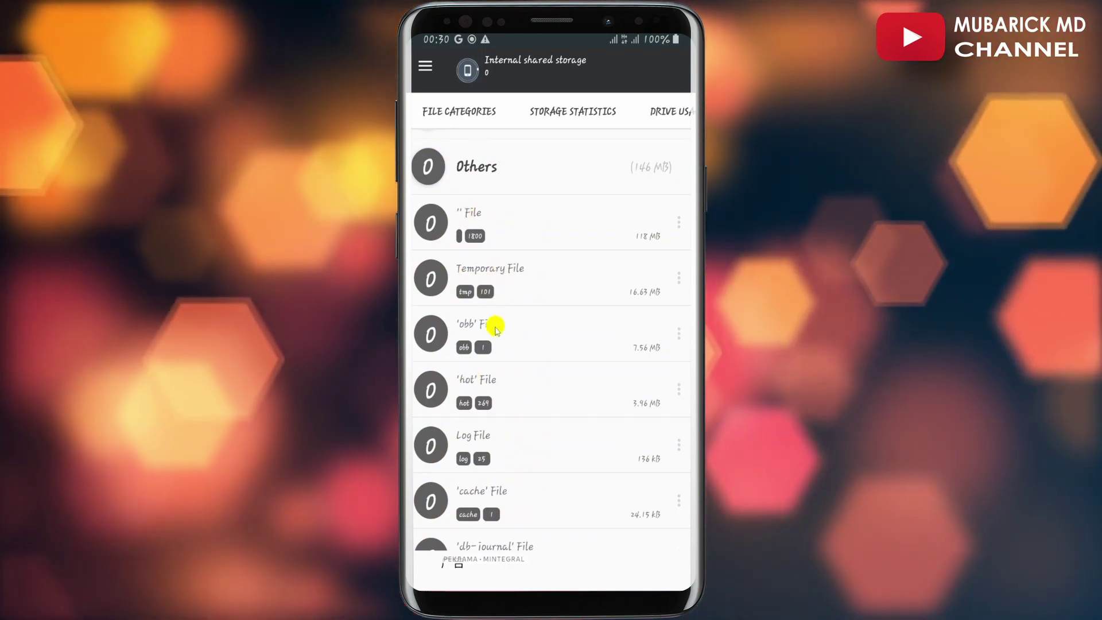
scroll(500, 308, down, 3)
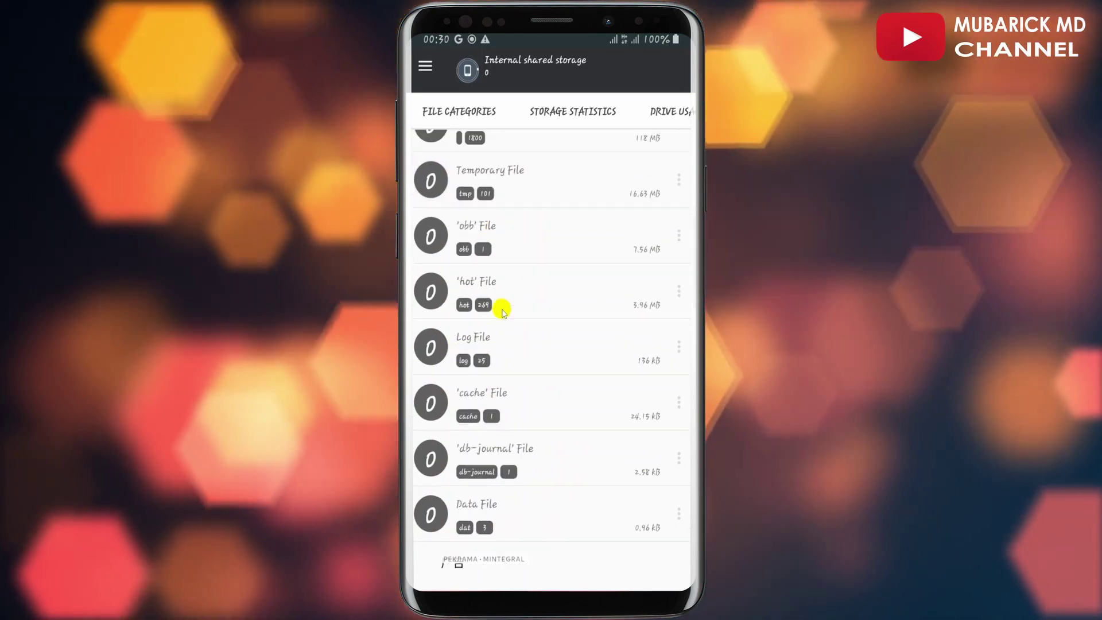
scroll(502, 310, up, 1)
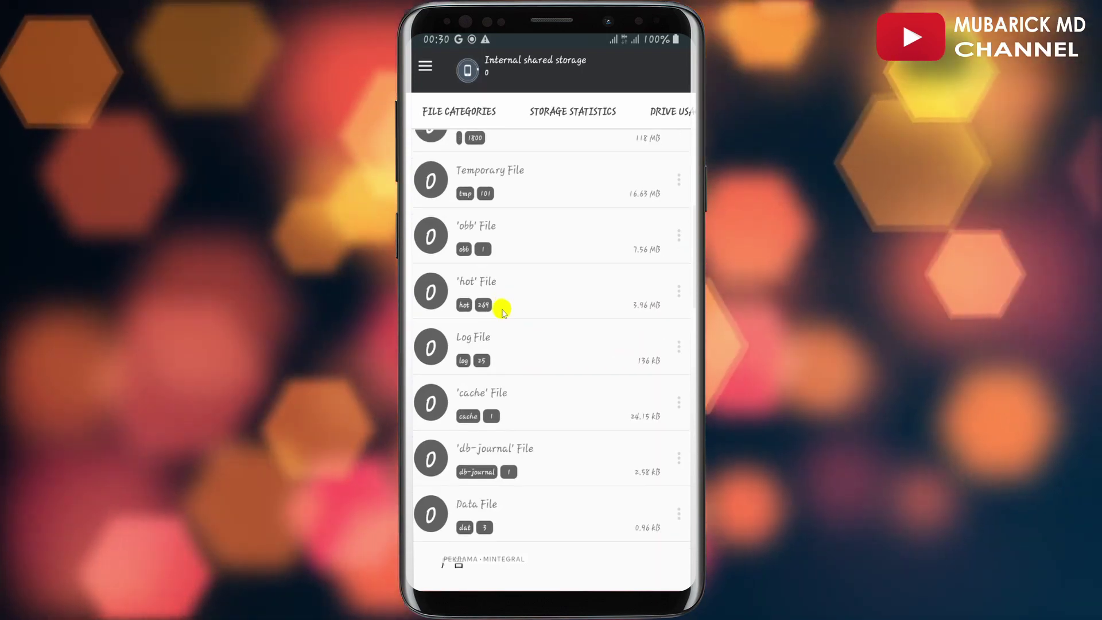
scroll(503, 310, up, 2)
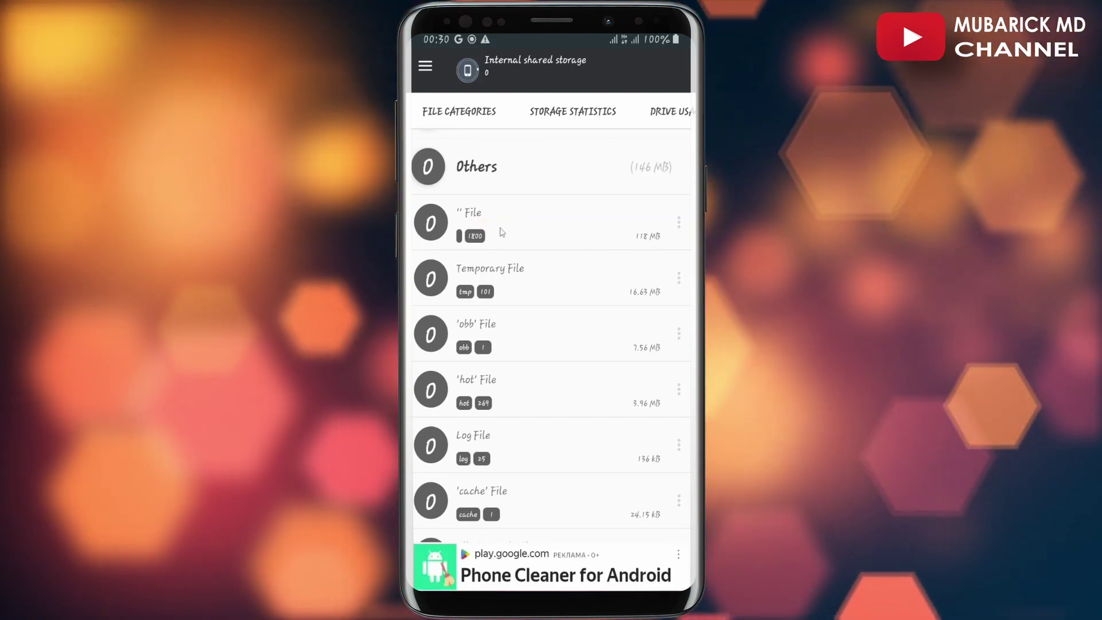
Step: Open the 1800-file group, select all, and delete the 118 MB of files
click(501, 230)
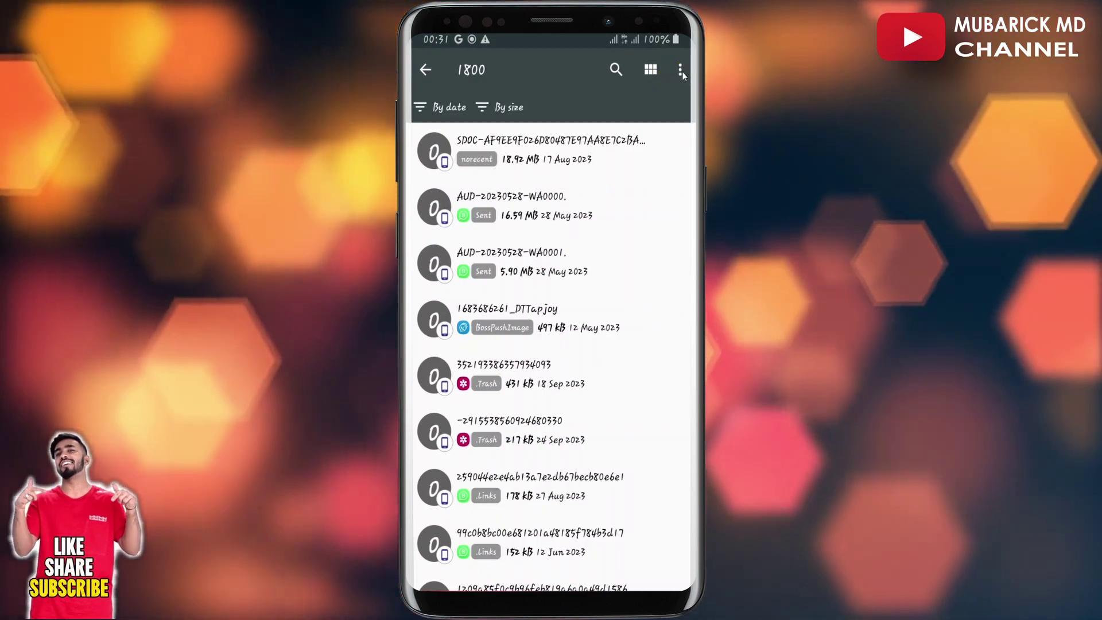
click(683, 73)
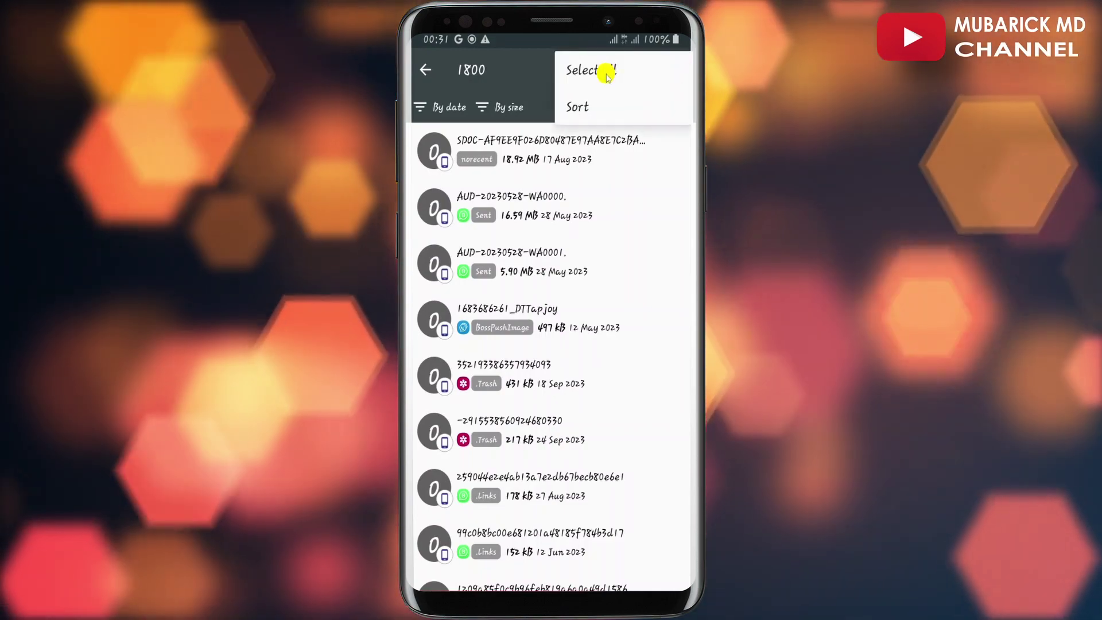
click(603, 70)
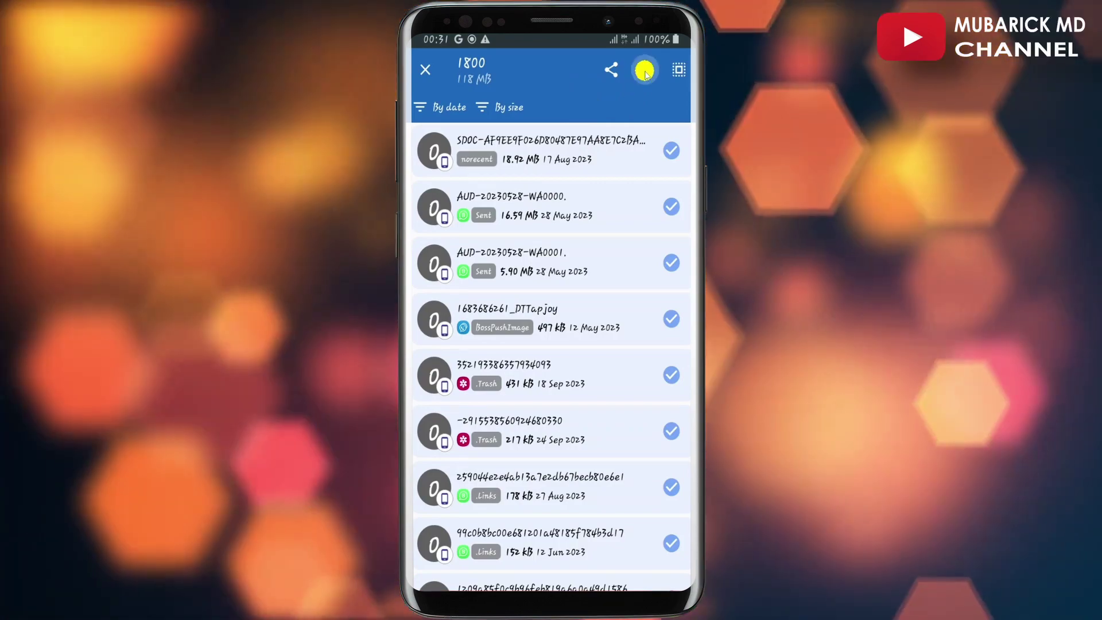
click(645, 70)
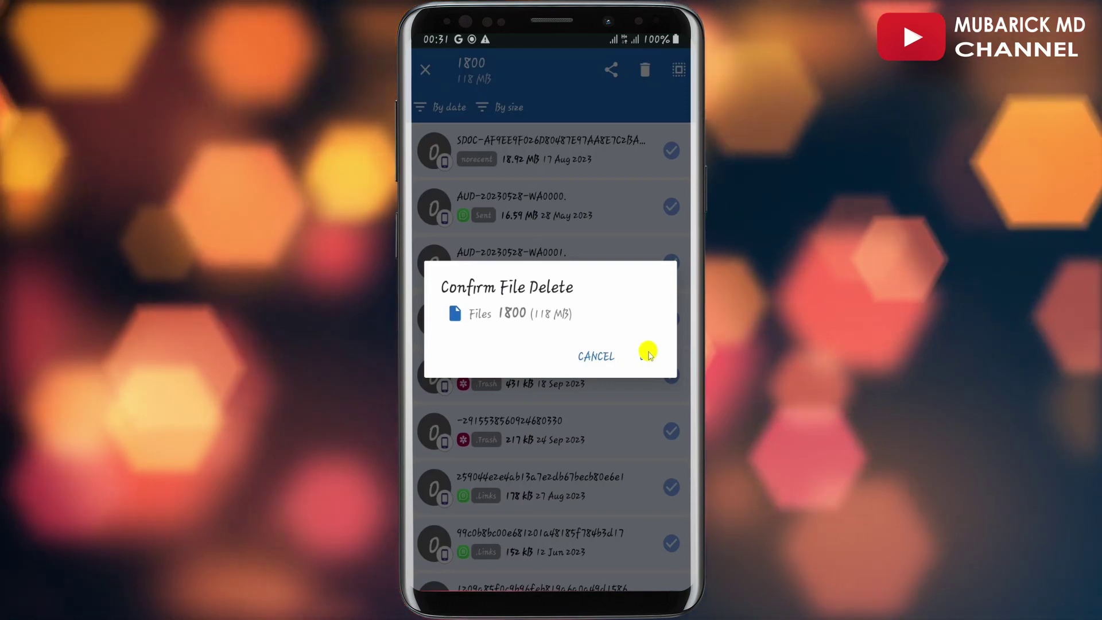
click(646, 355)
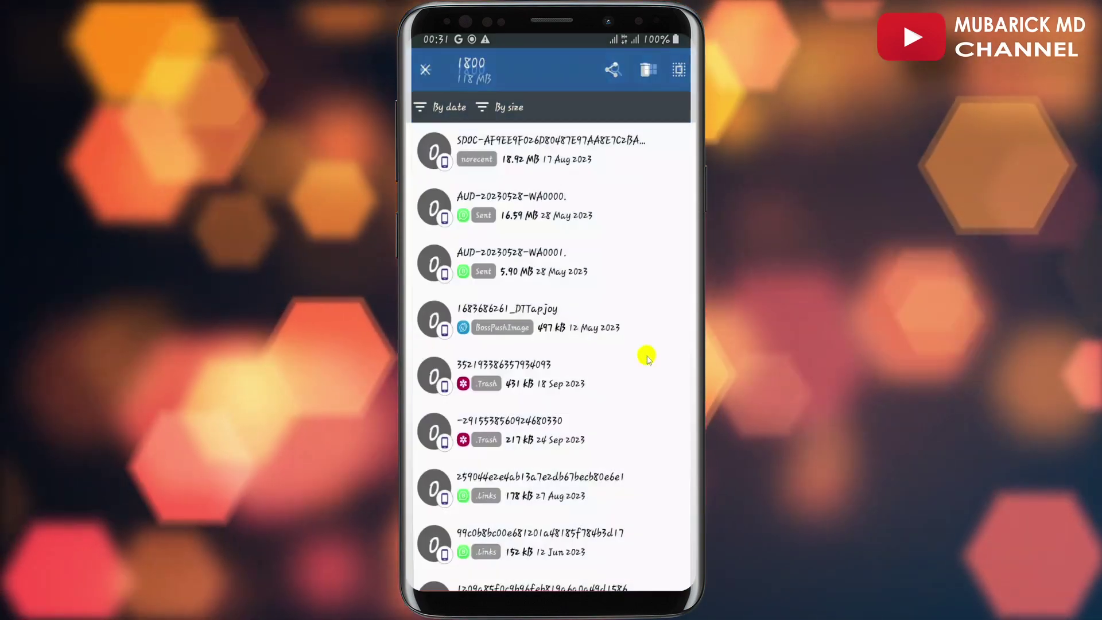